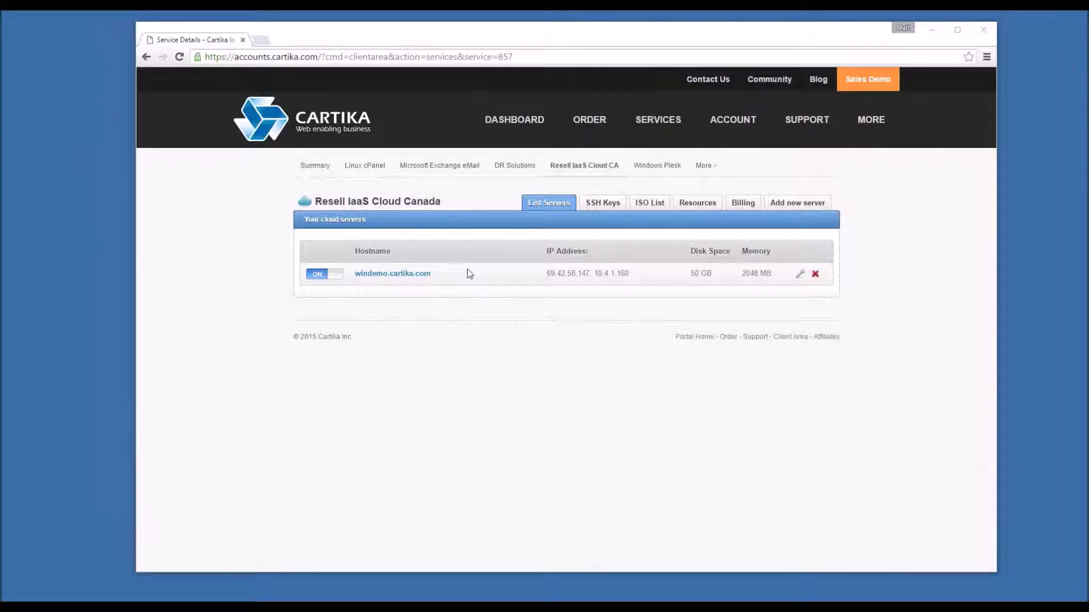
Open the resource upgrade form and try raising RAM to 38400 MB and SSD disk to 3180 GB, plus more CPUs and IP addresses.
click(795, 204)
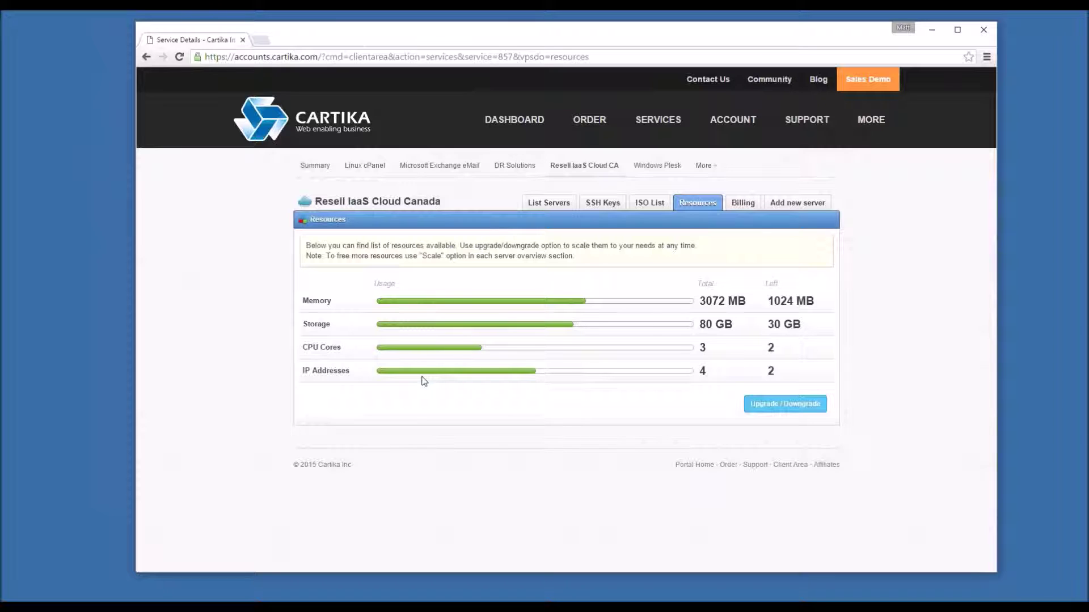
click(767, 415)
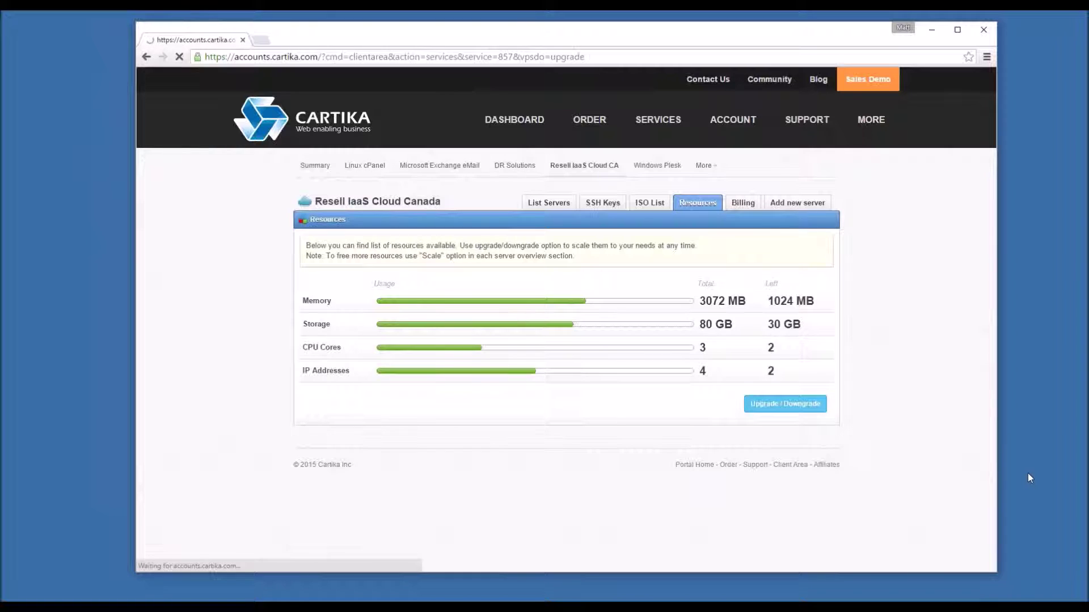
click(608, 351)
drag(498, 399, 684, 399)
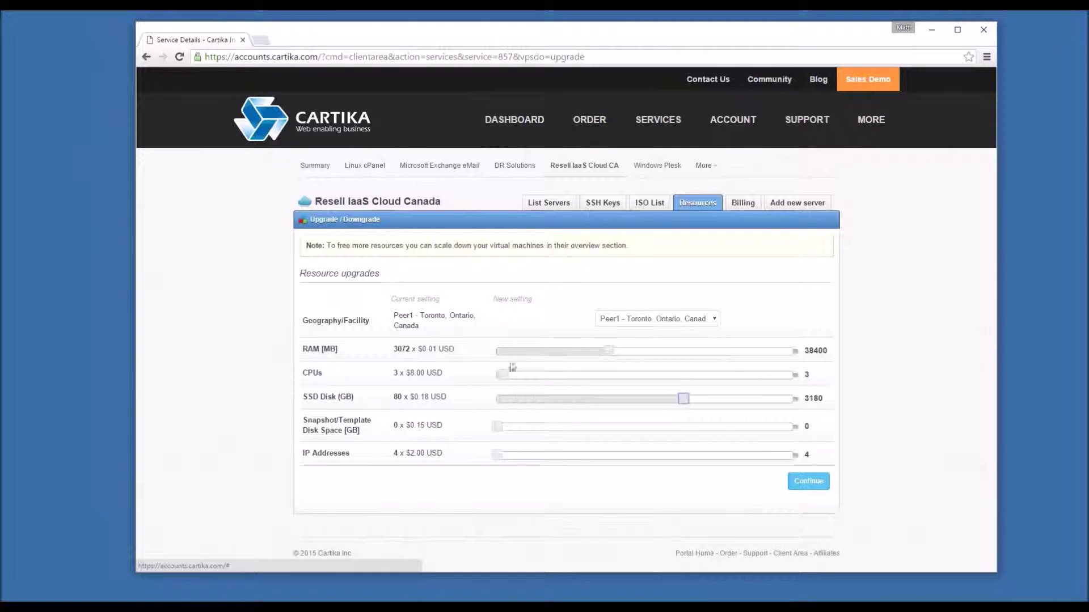
drag(508, 374, 753, 375)
drag(498, 455, 716, 444)
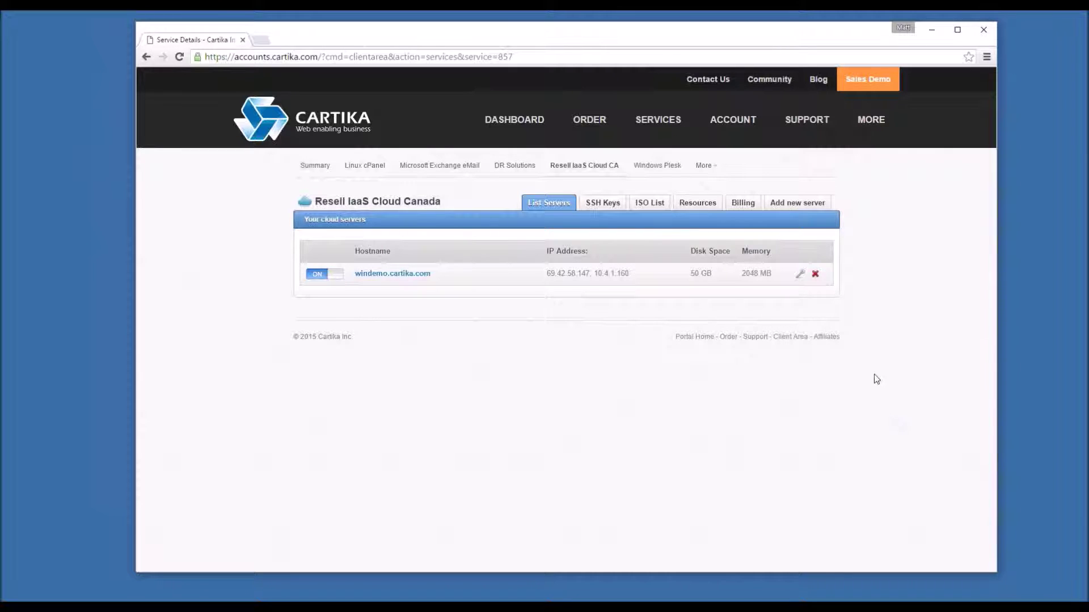
Start a new cloud server and set its hostname to test.matt.com.
click(792, 204)
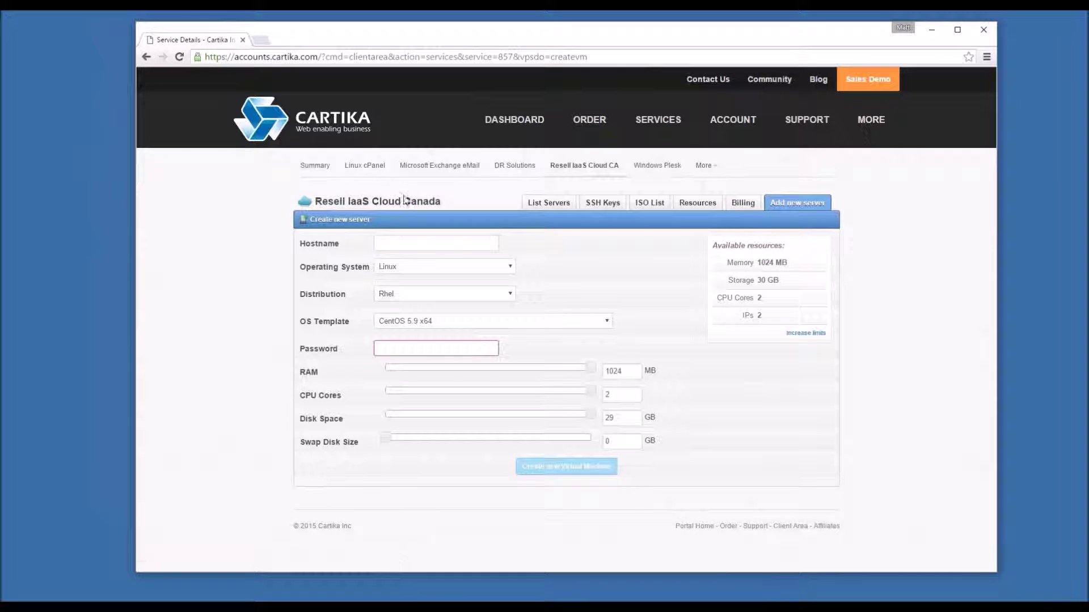
click(437, 244)
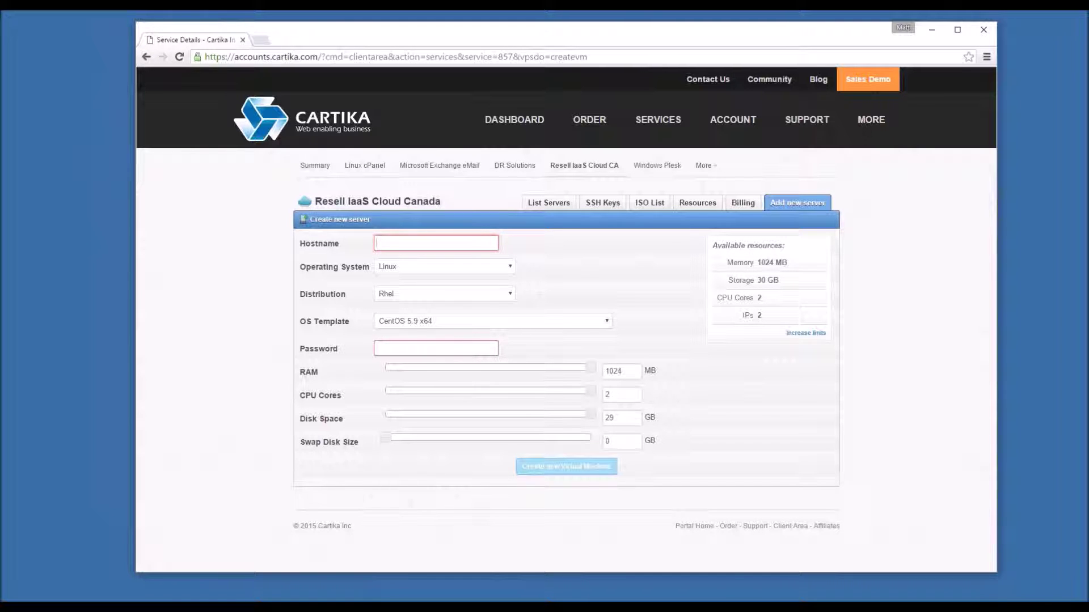
text(test.matt.com)
key(Tab)
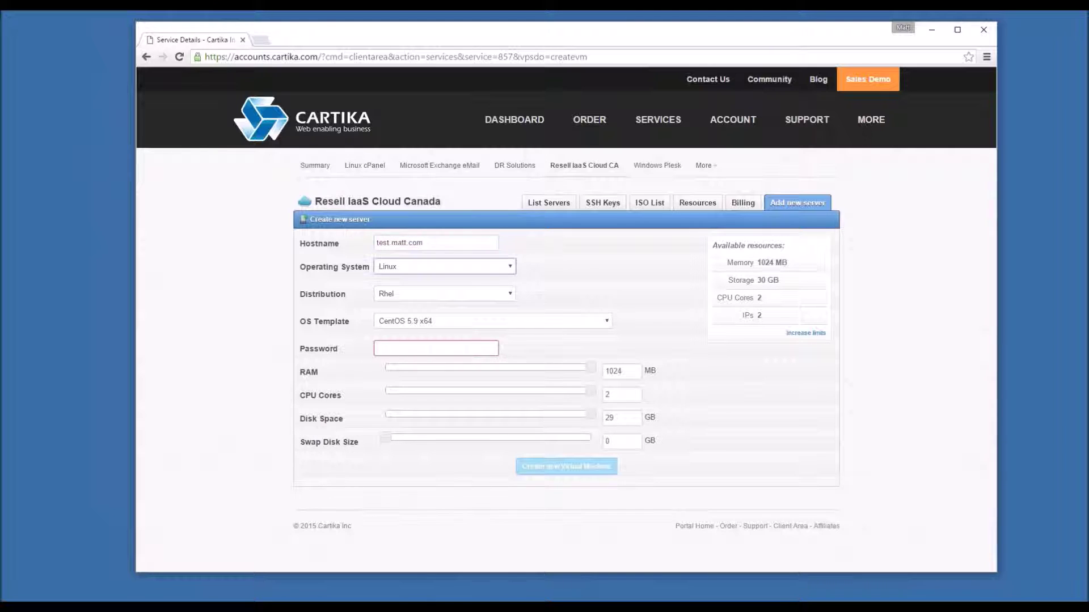
Try the Windows operating system and its distribution choices, and switch the operating system back to Linux.
click(500, 268)
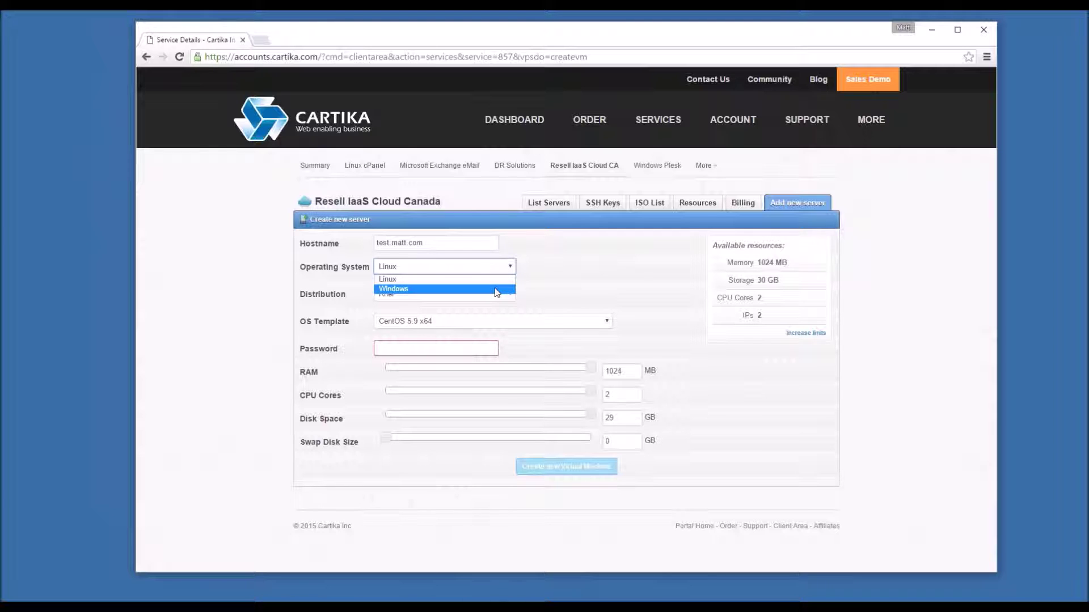
click(497, 293)
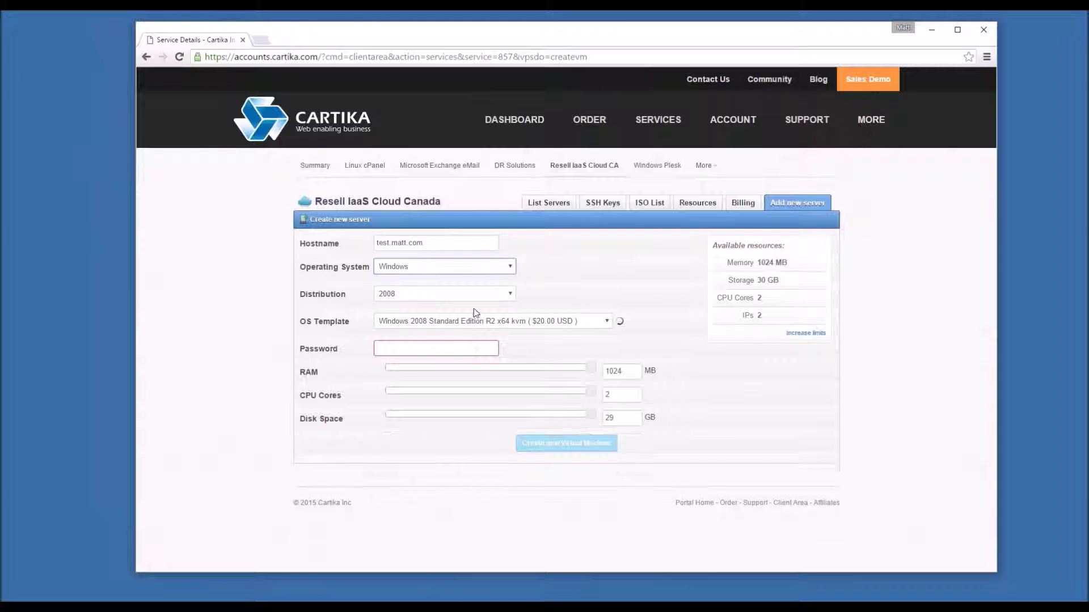
click(461, 295)
click(443, 316)
click(434, 268)
click(434, 277)
Look through the available Linux OS templates and choose CentOS 6.3 x64 for the new server.
click(434, 321)
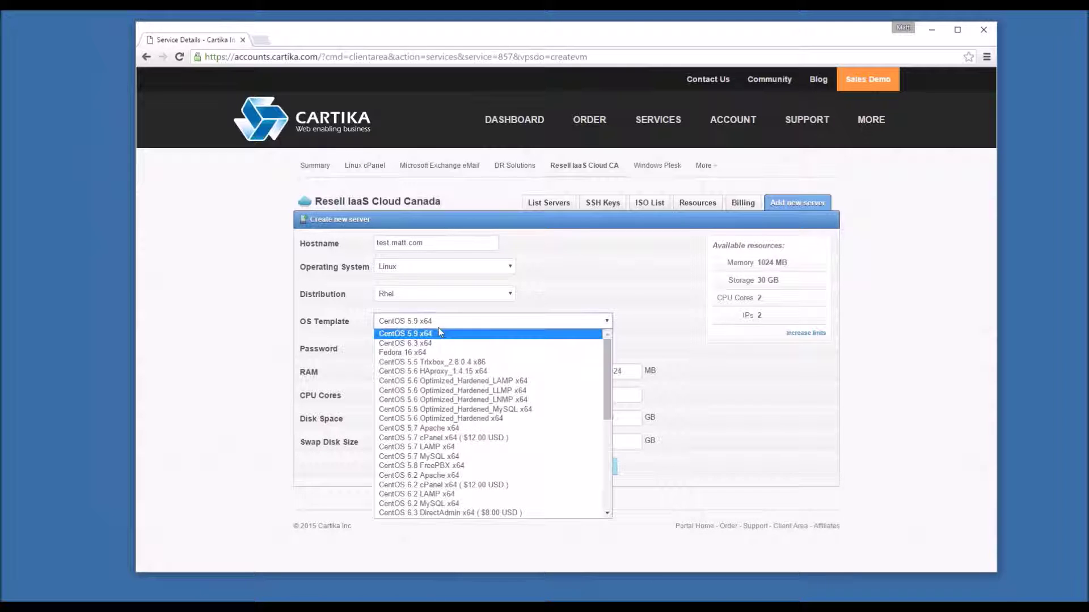
scroll(448, 448, down, 3)
scroll(439, 437, up, 3)
scroll(426, 406, down, 3)
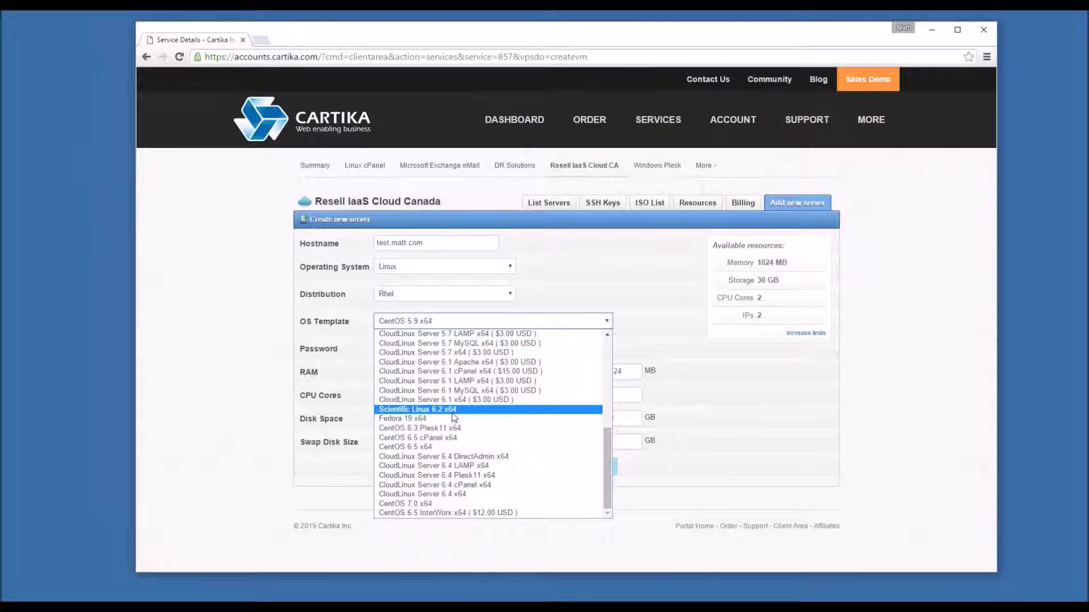
scroll(456, 411, up, 5)
click(452, 343)
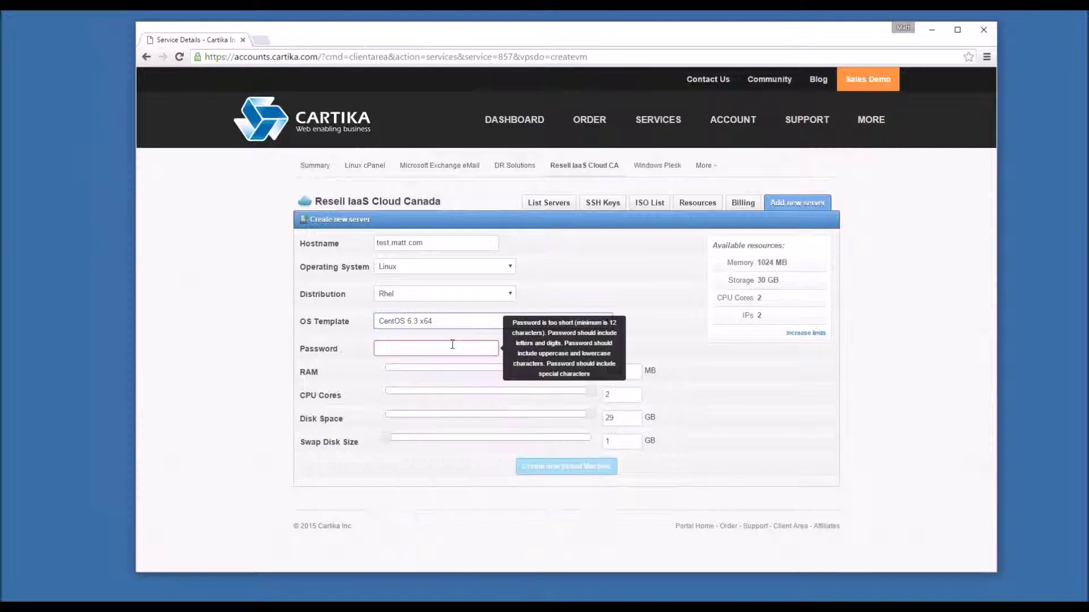
Fill in the server password, set RAM to 512 MB and CPU cores to 1, and create the virtual machine.
click(448, 348)
click(448, 365)
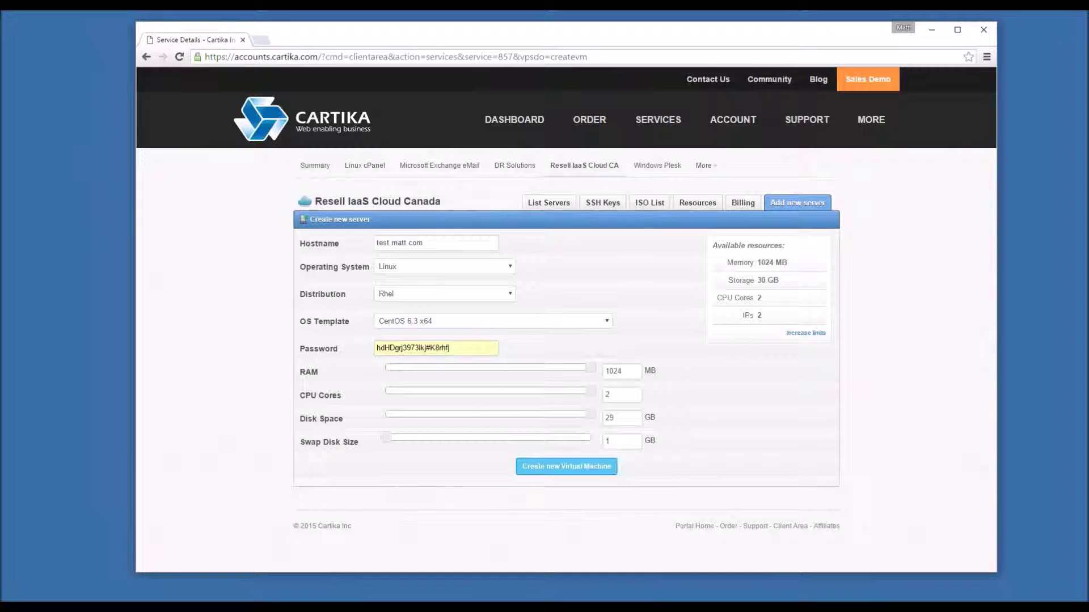
double_click(633, 377)
text(512)
key(Tab)
text(1)
key(Return)
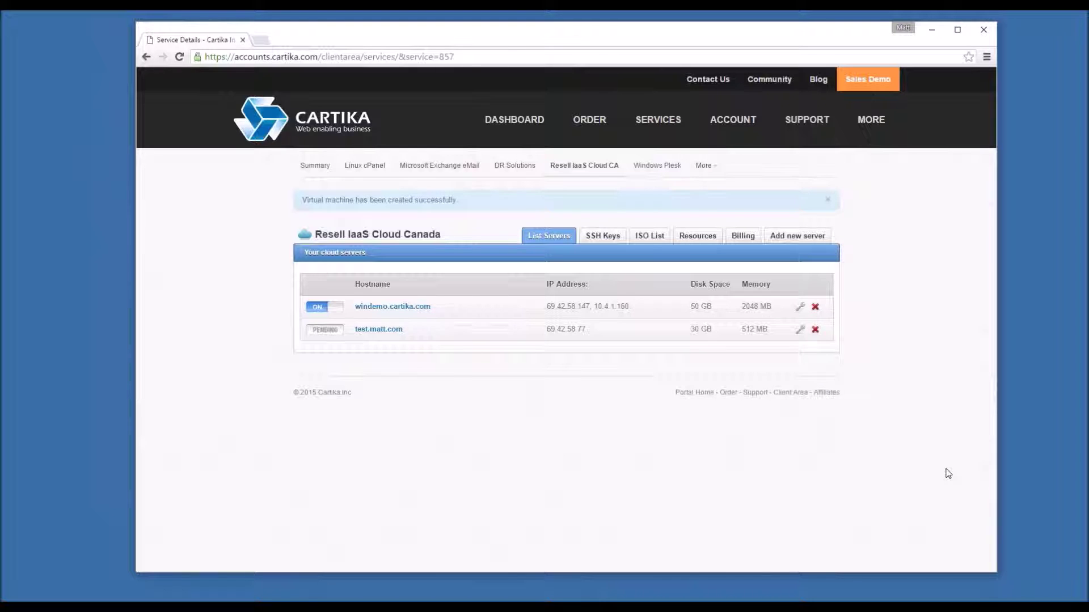
double_click(595, 329)
click(441, 322)
drag(583, 348, 408, 338)
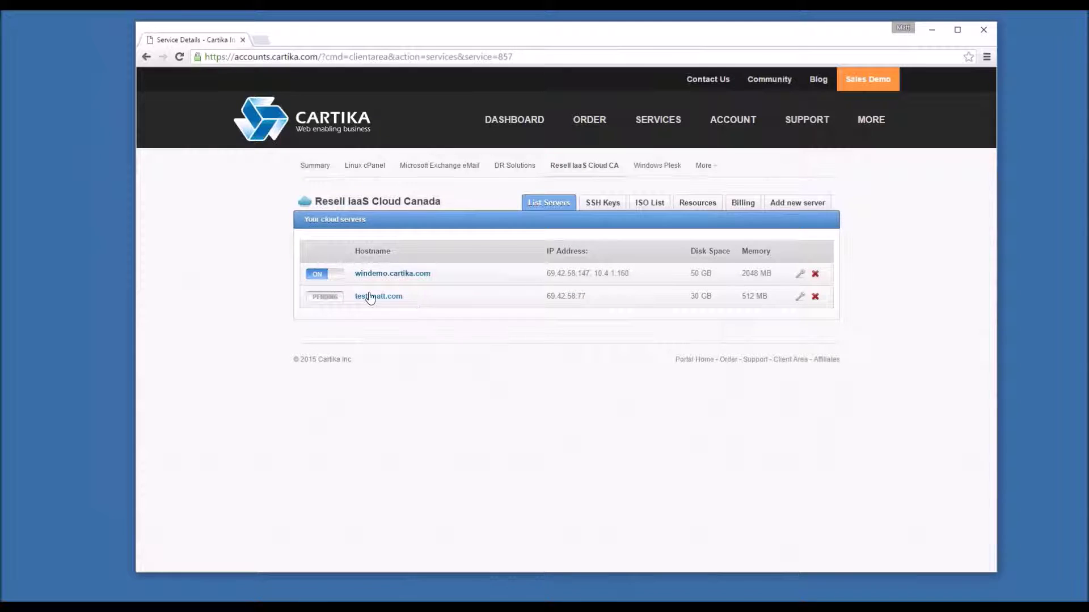
Open the server details of test.matt.com and refresh its task status.
click(377, 296)
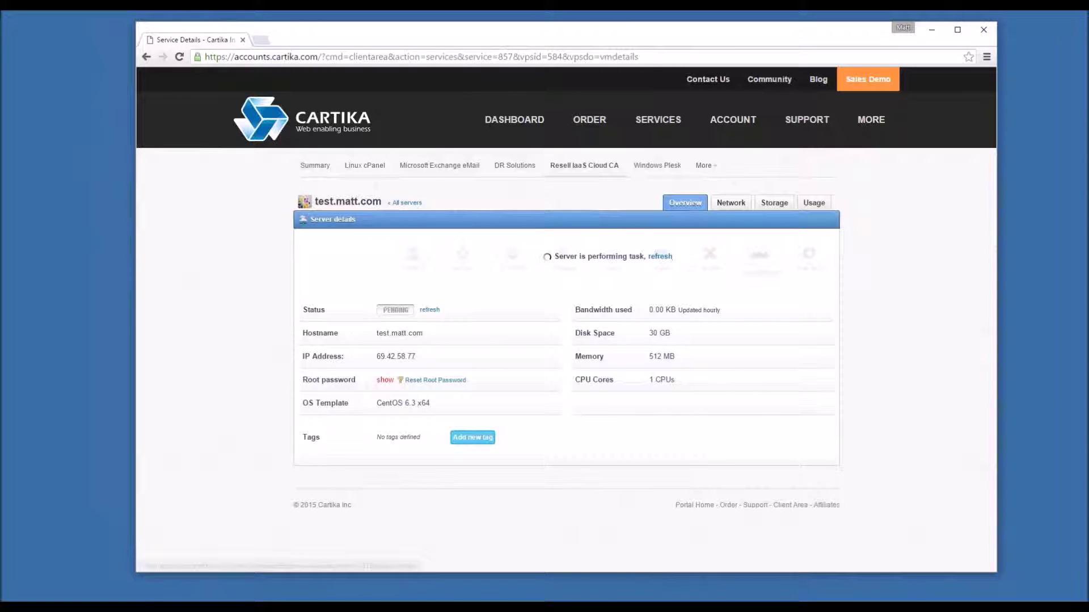
drag(554, 256, 640, 256)
click(660, 257)
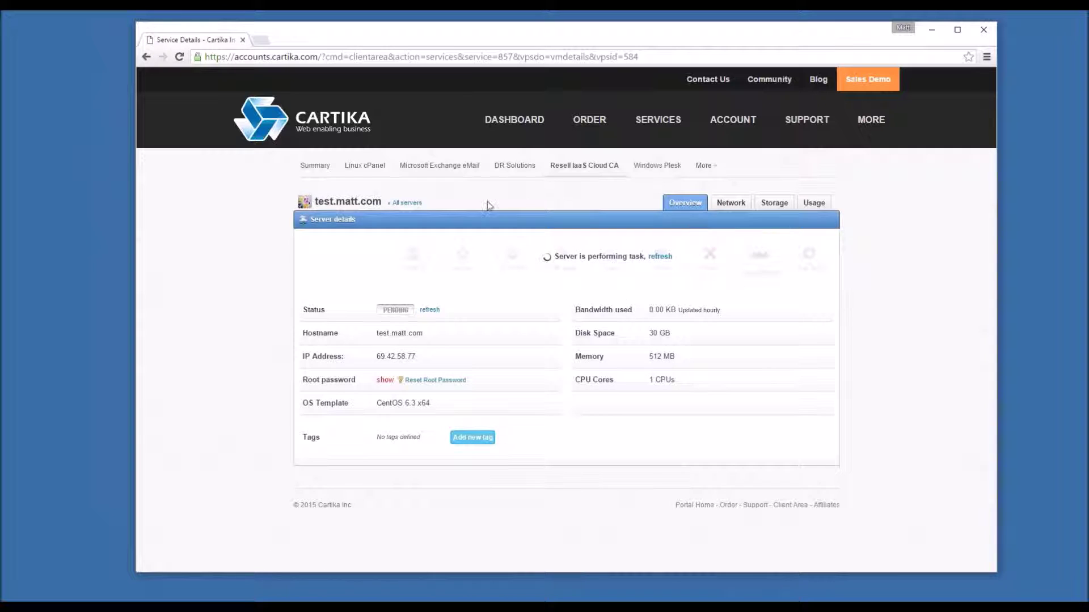
Try scaling windemo.cartika.com to 2560 MB RAM and 2 CPU cores, and return to the server list without applying it.
click(412, 203)
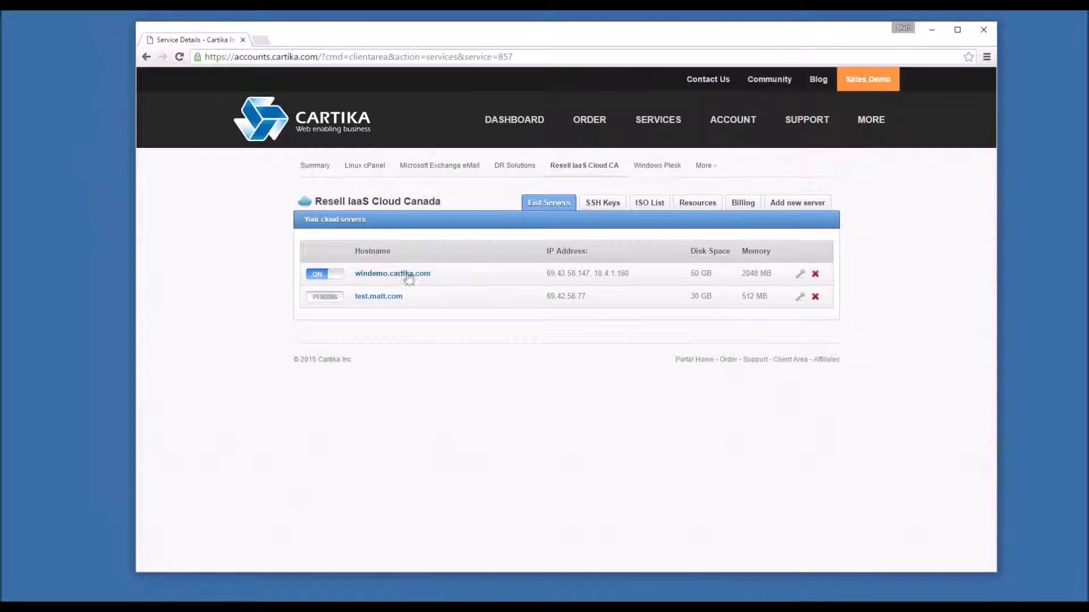
click(393, 273)
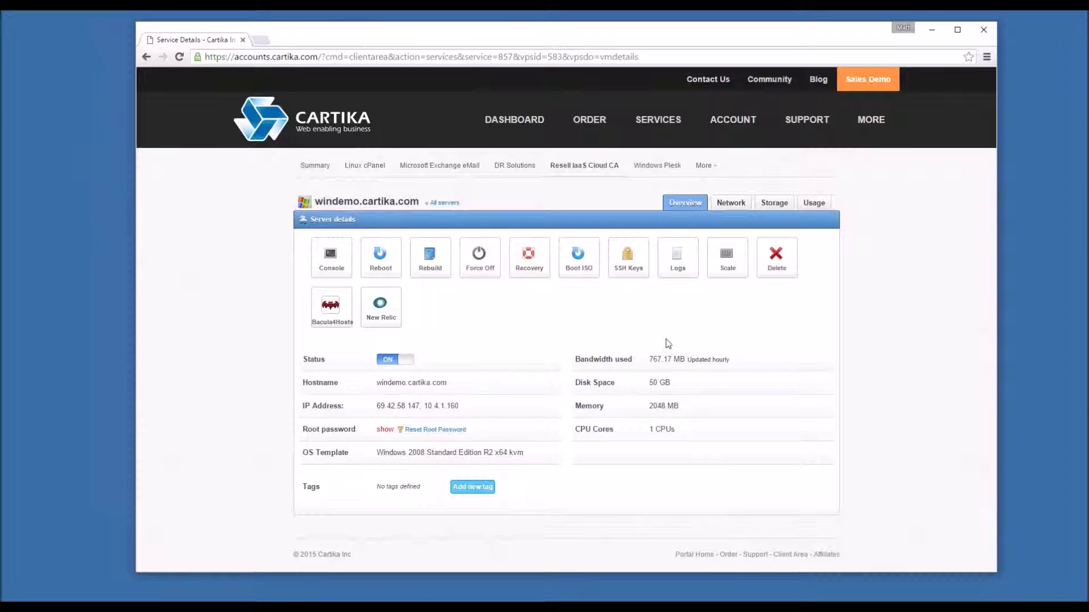
click(731, 273)
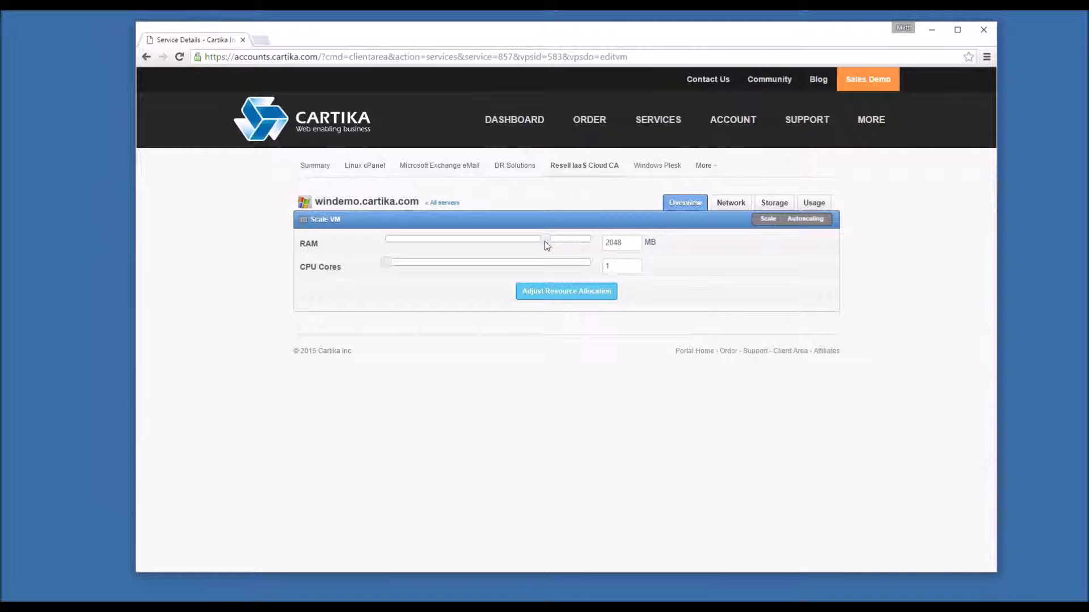
drag(545, 242, 590, 241)
drag(388, 263, 737, 248)
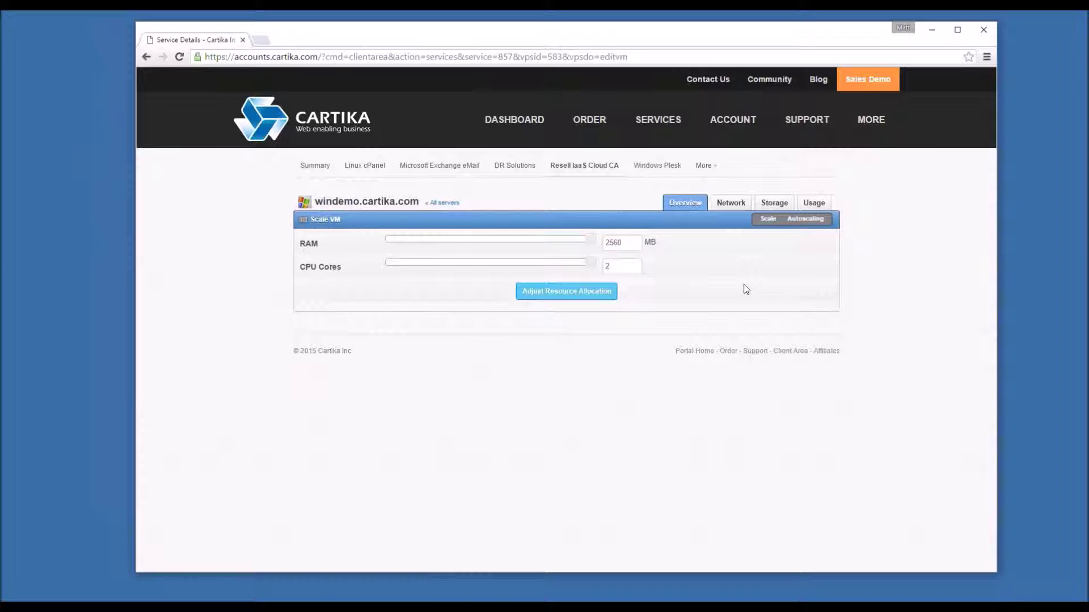
click(456, 202)
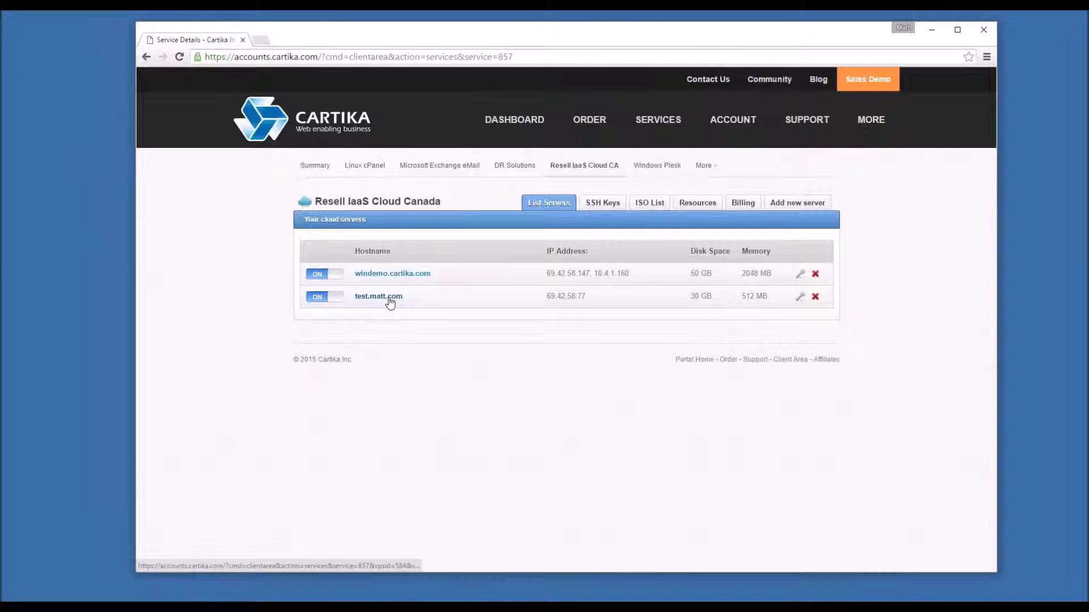
Add a network interface labelled eth1 to test.matt.com on the Toronto Private v601 - 10.4.1.0/24 network.
click(389, 298)
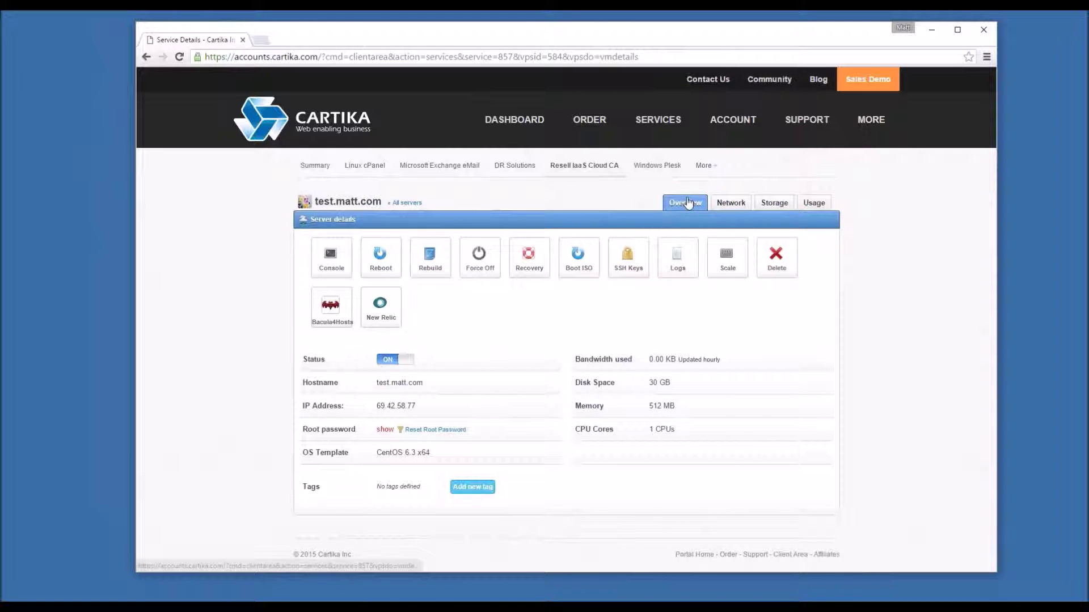
click(789, 195)
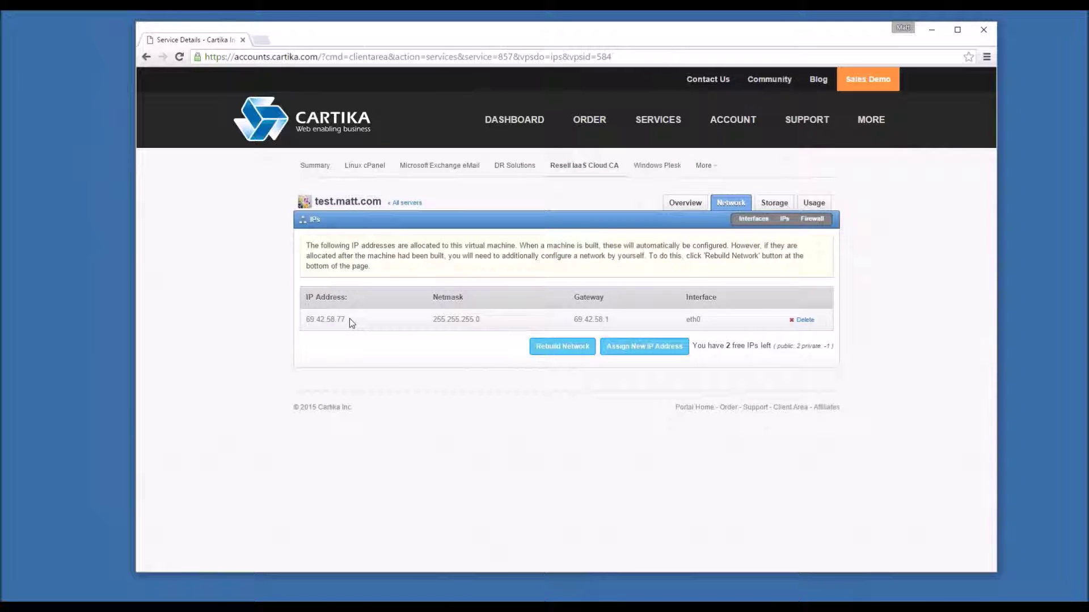
click(750, 220)
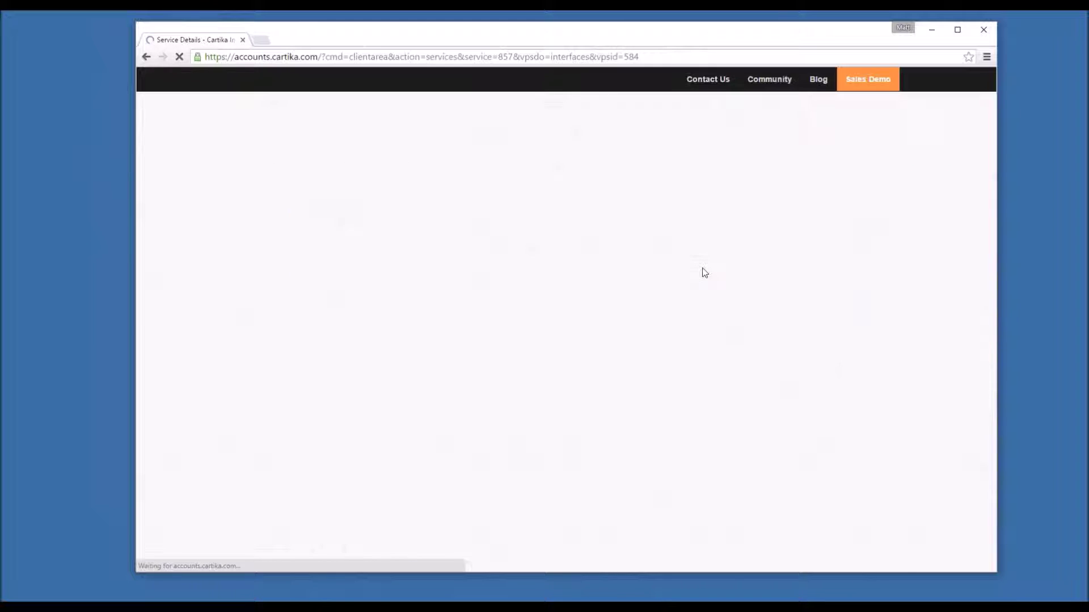
click(794, 299)
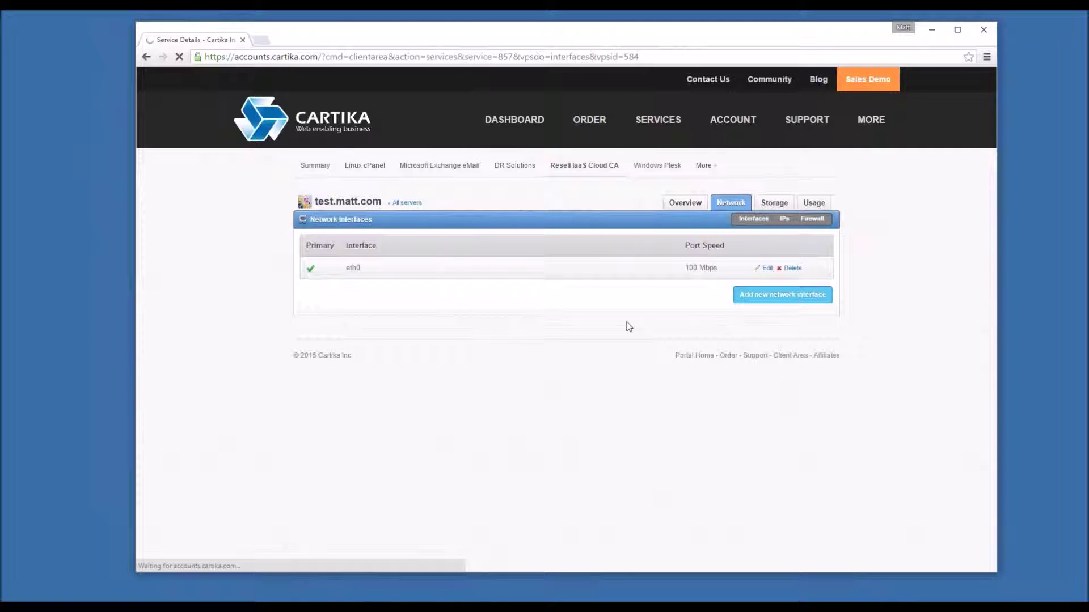
click(415, 277)
text(eth)
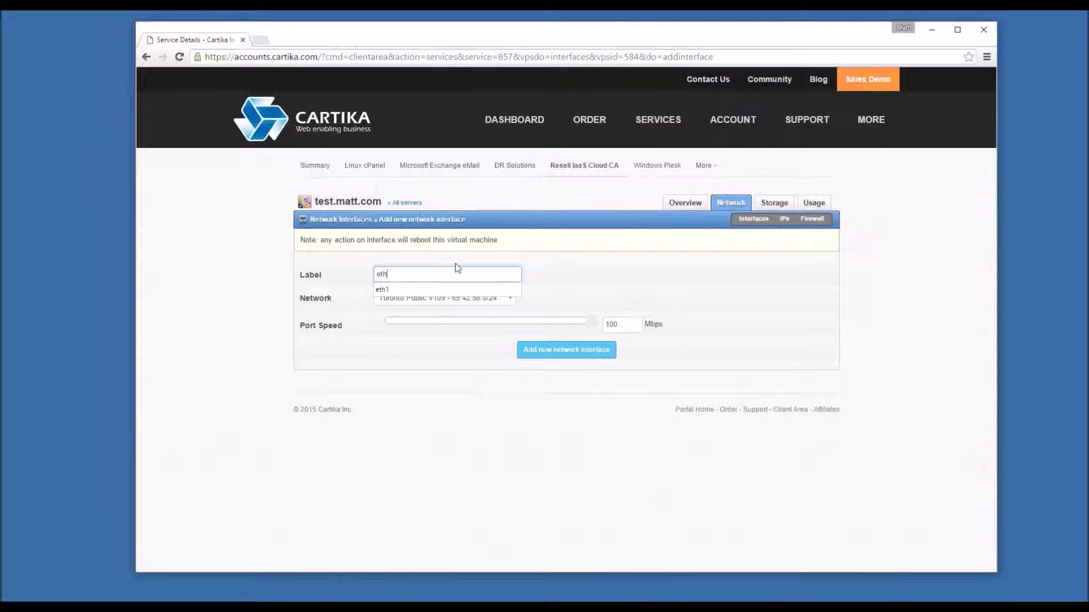
text(1)
click(443, 297)
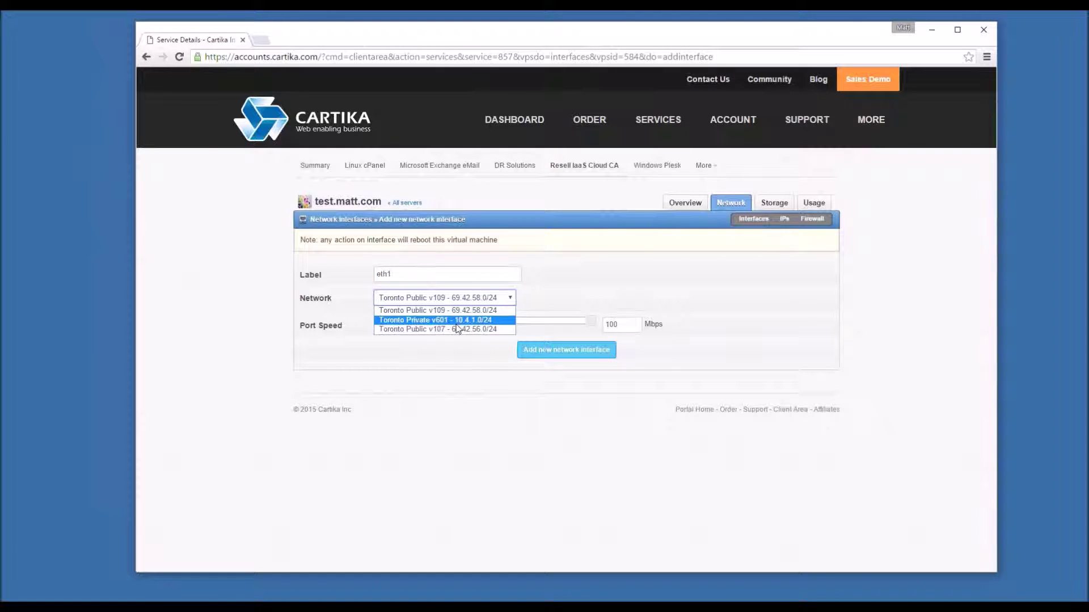
click(457, 321)
click(593, 351)
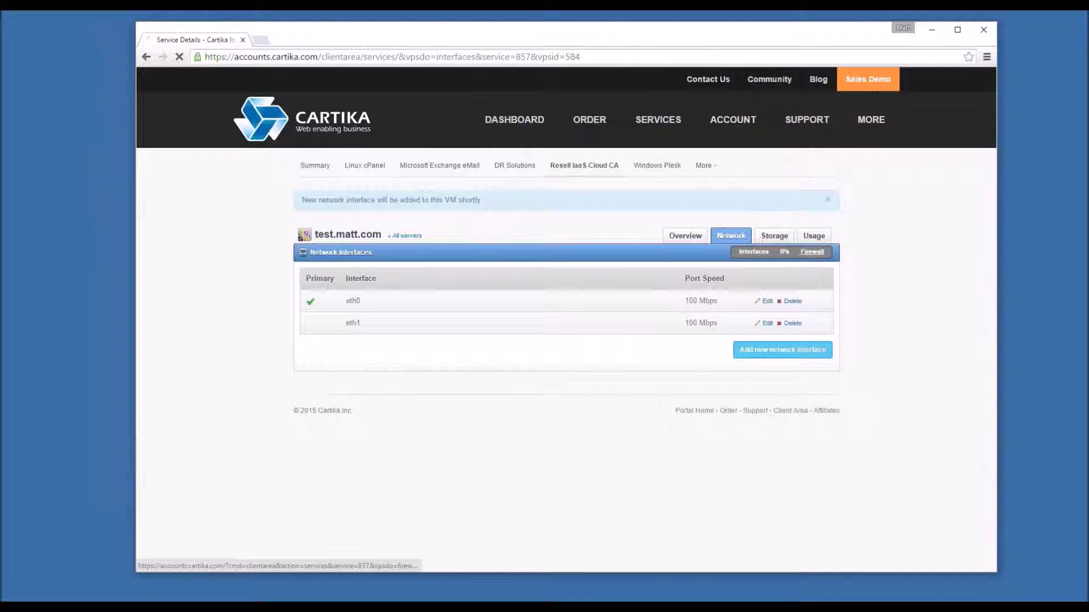
Review the firewall rules, storage disks and CPU usage charts of test.matt.com.
click(812, 252)
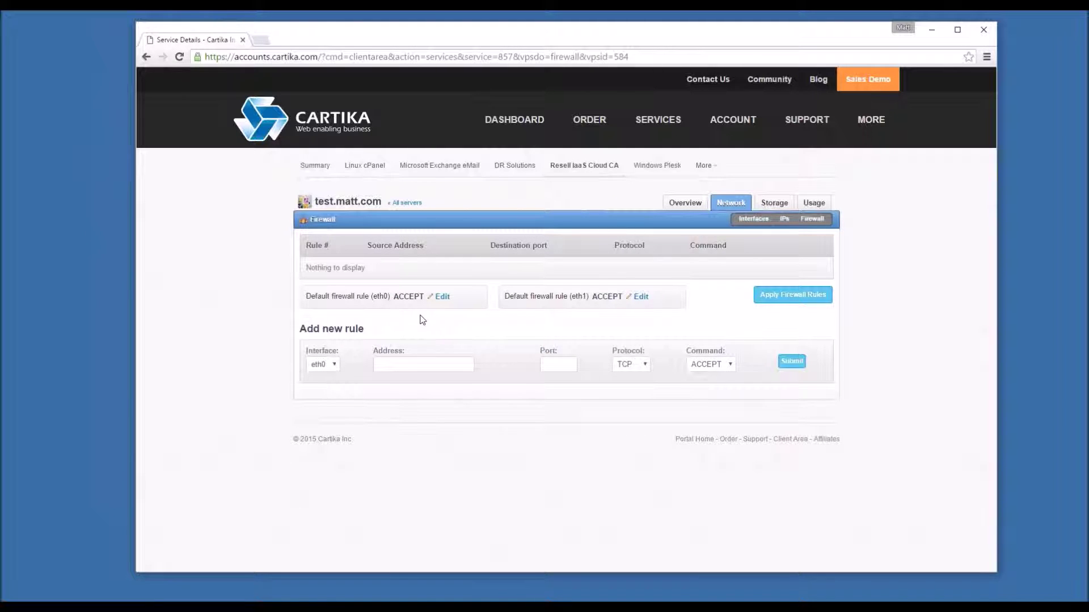
click(773, 202)
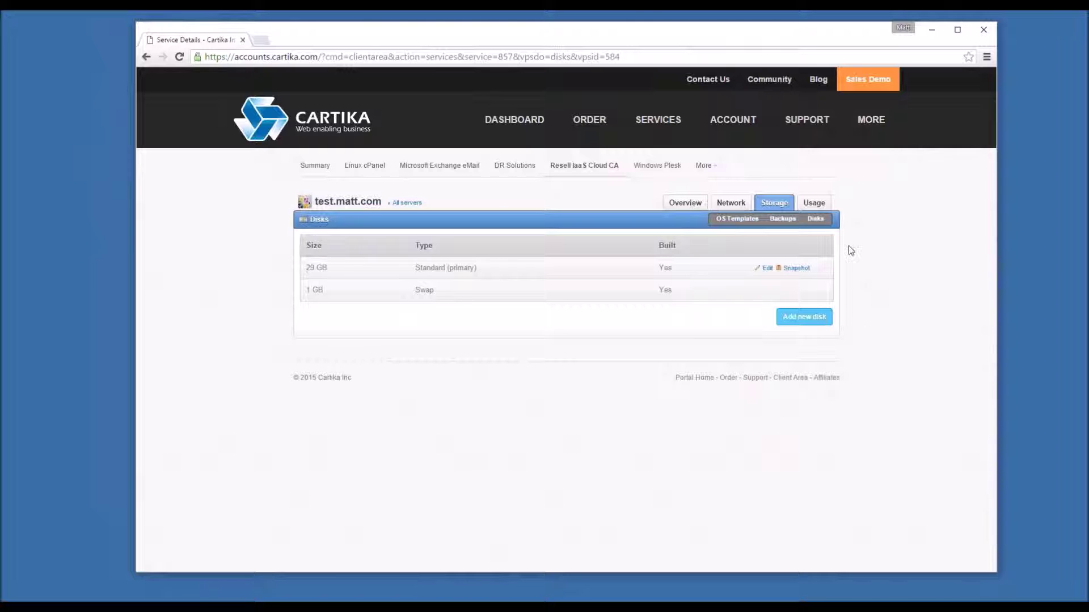
click(828, 203)
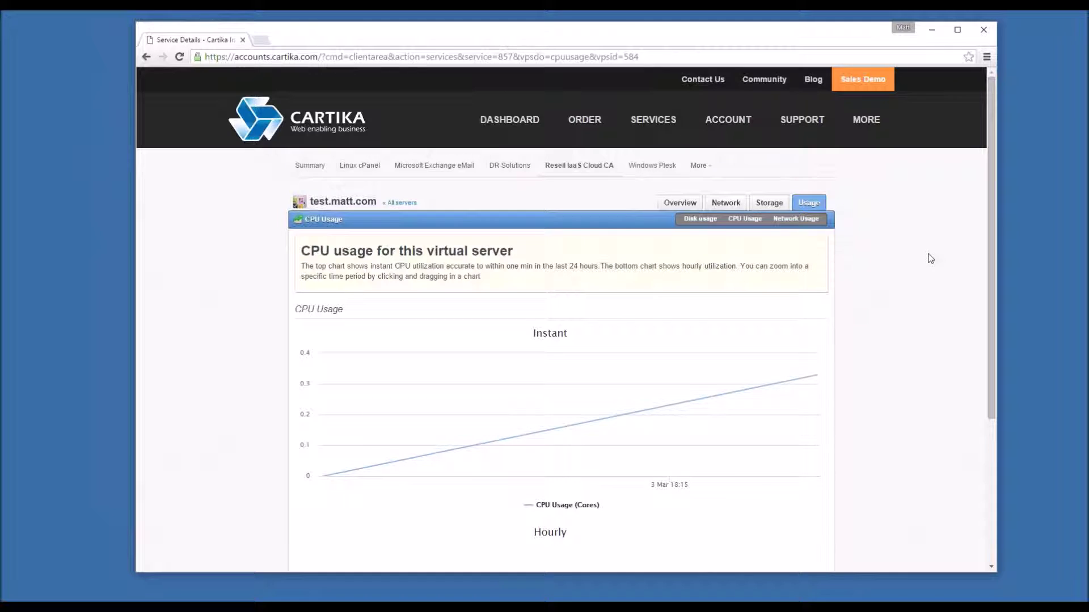
scroll(931, 259, down, 1)
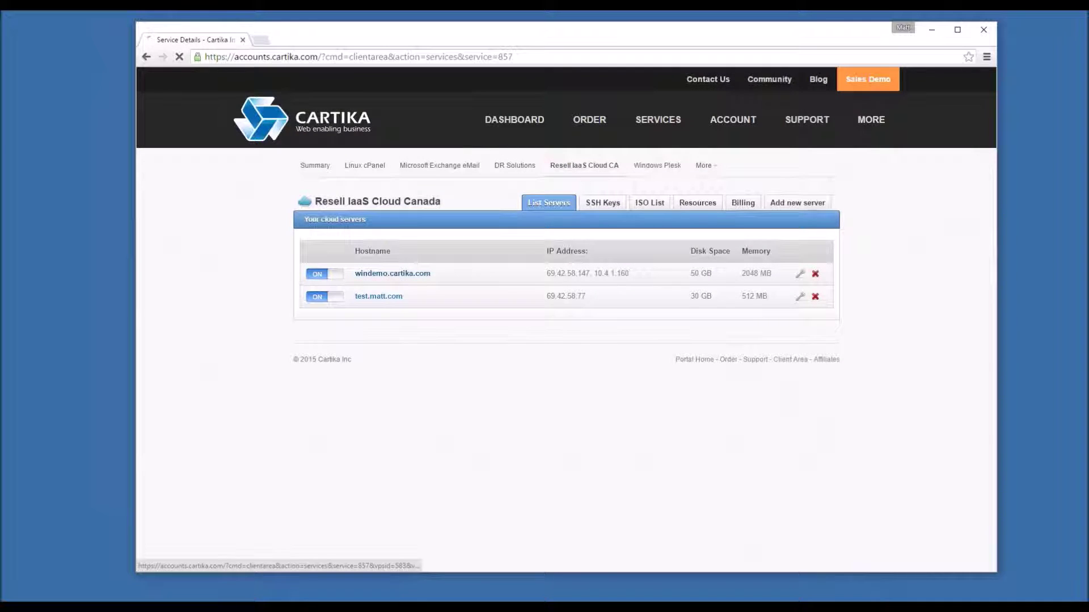
Open the New Relic monitoring of windemo.cartika.com and view its CPU usage graph.
click(403, 295)
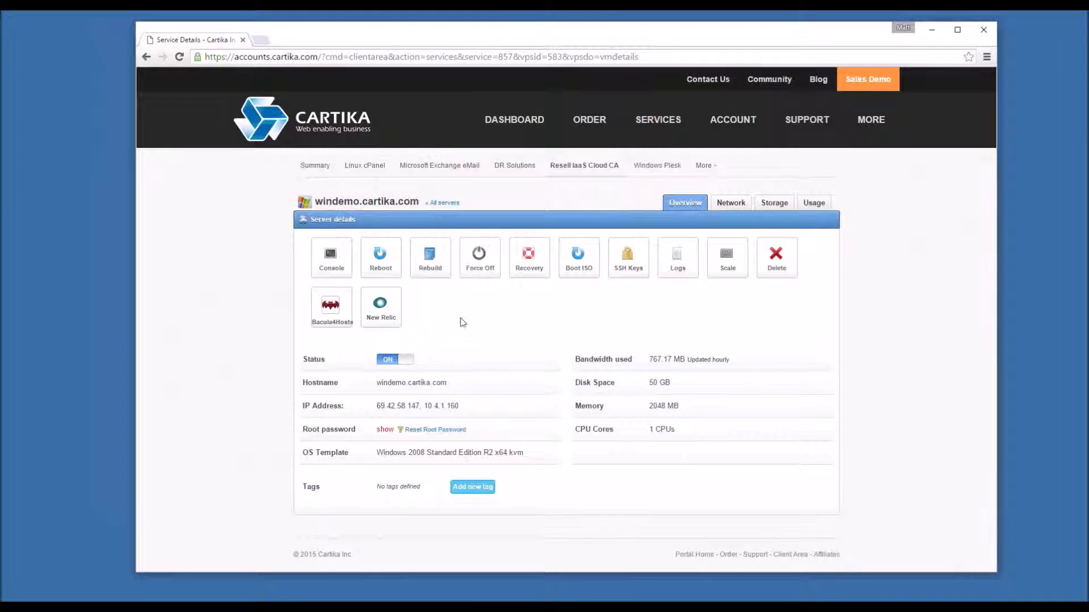
click(380, 309)
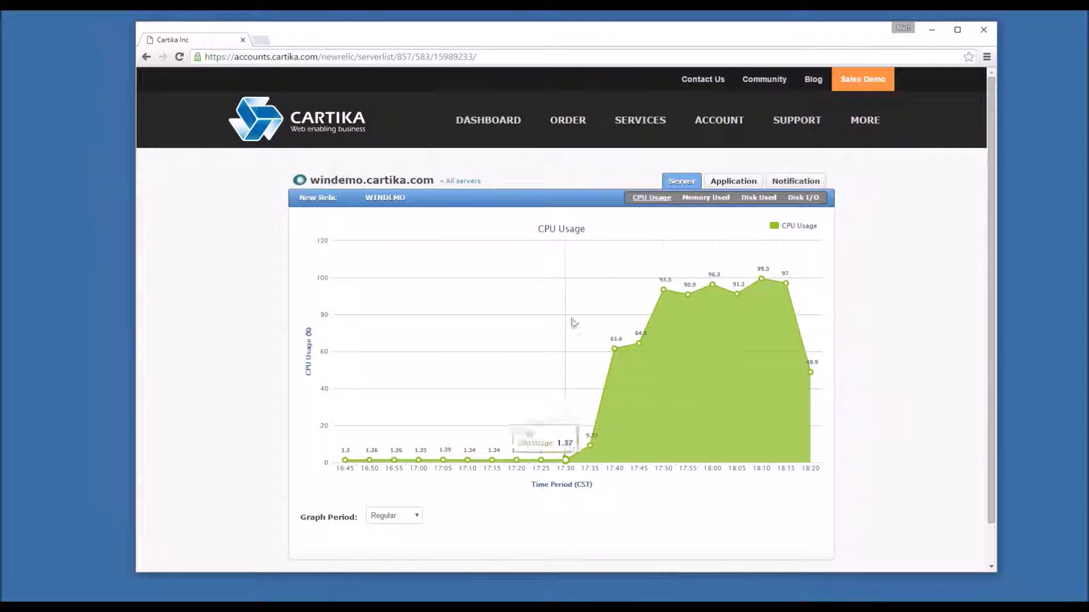
Review the memory used, disk used and disk I/O graphs and the application error rate of windemo.cartika.com.
click(705, 197)
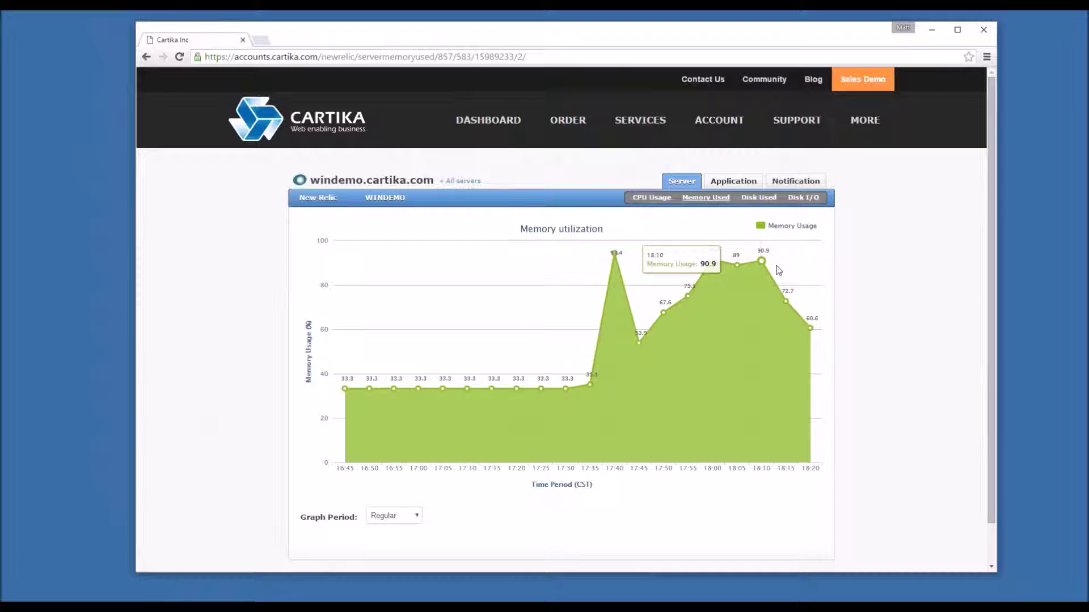
click(758, 197)
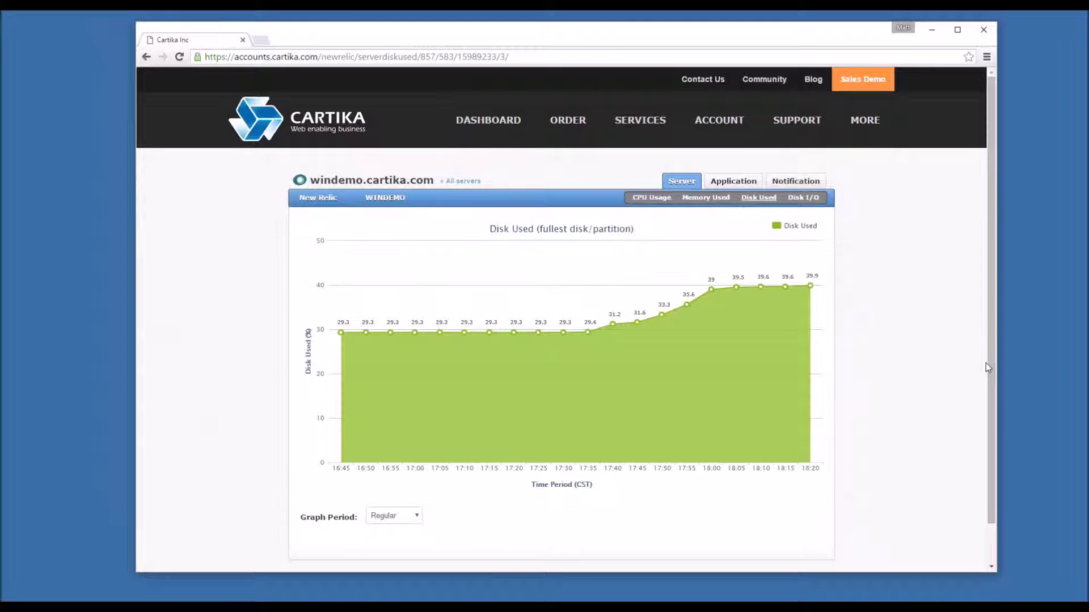
click(807, 199)
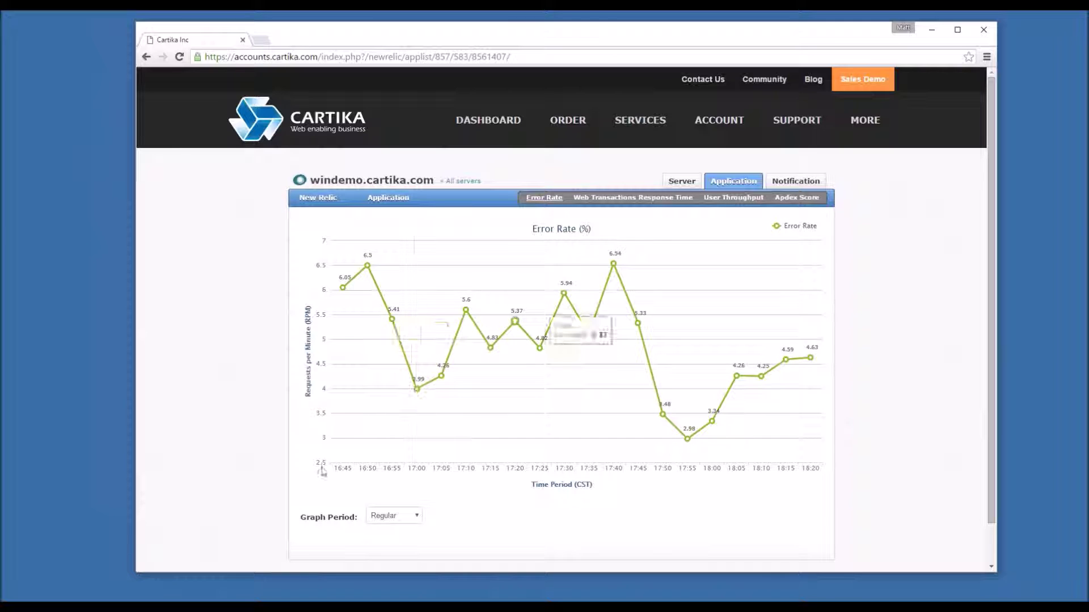
Review the New Relic notification settings of windemo.cartika.com, checking the recipient email field and the available notification frequencies.
click(811, 183)
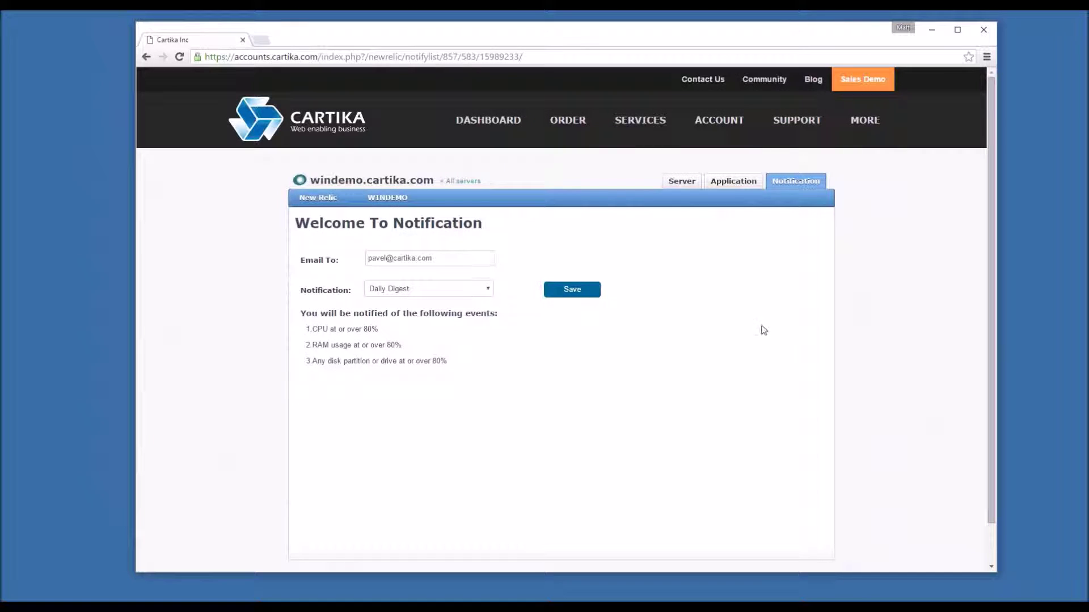
drag(441, 256, 320, 245)
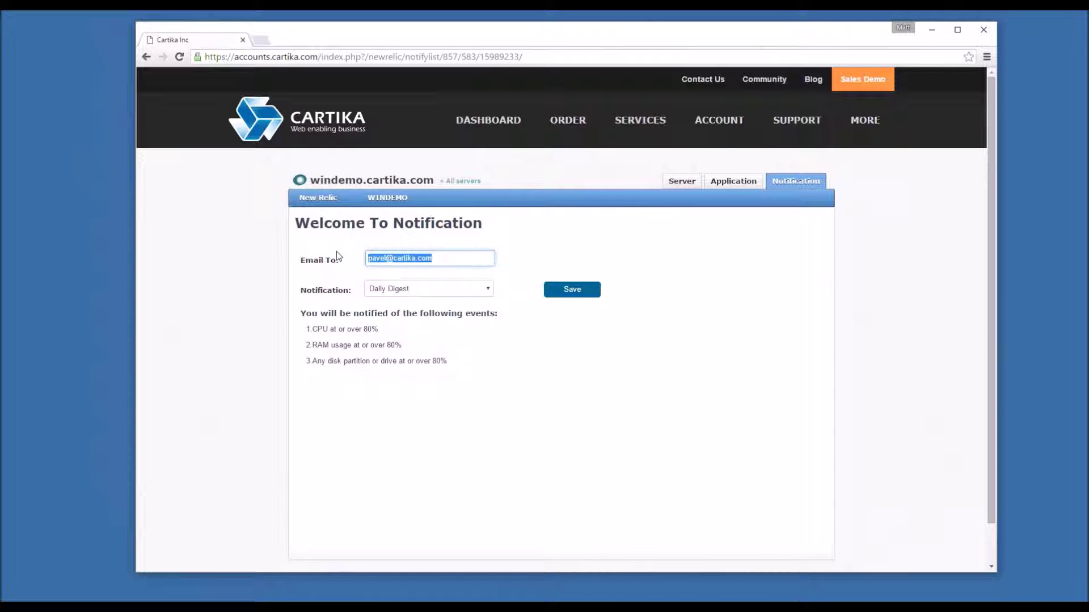
click(335, 243)
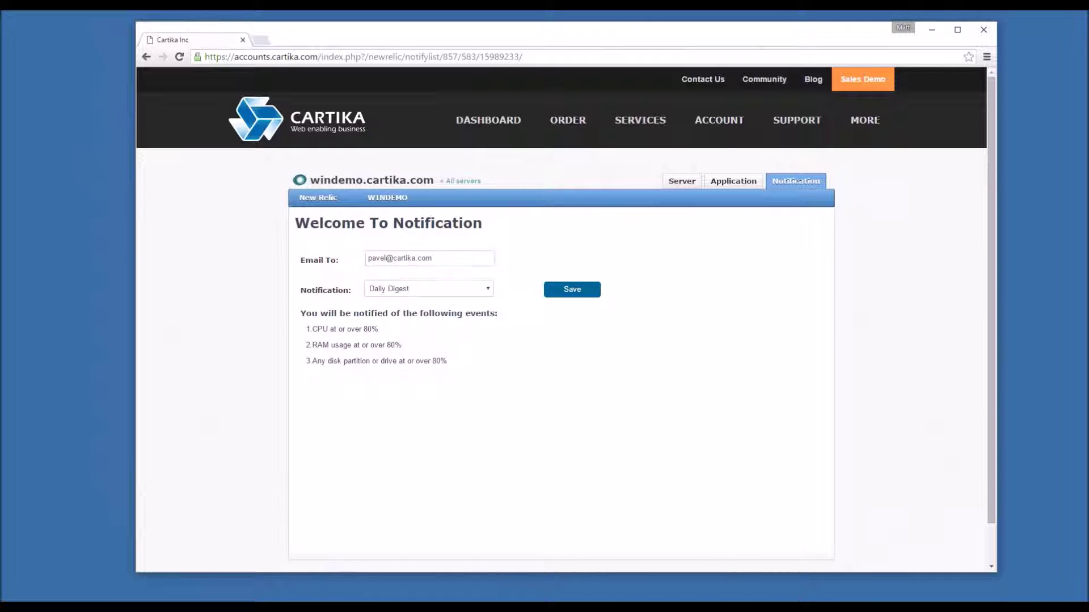
click(413, 290)
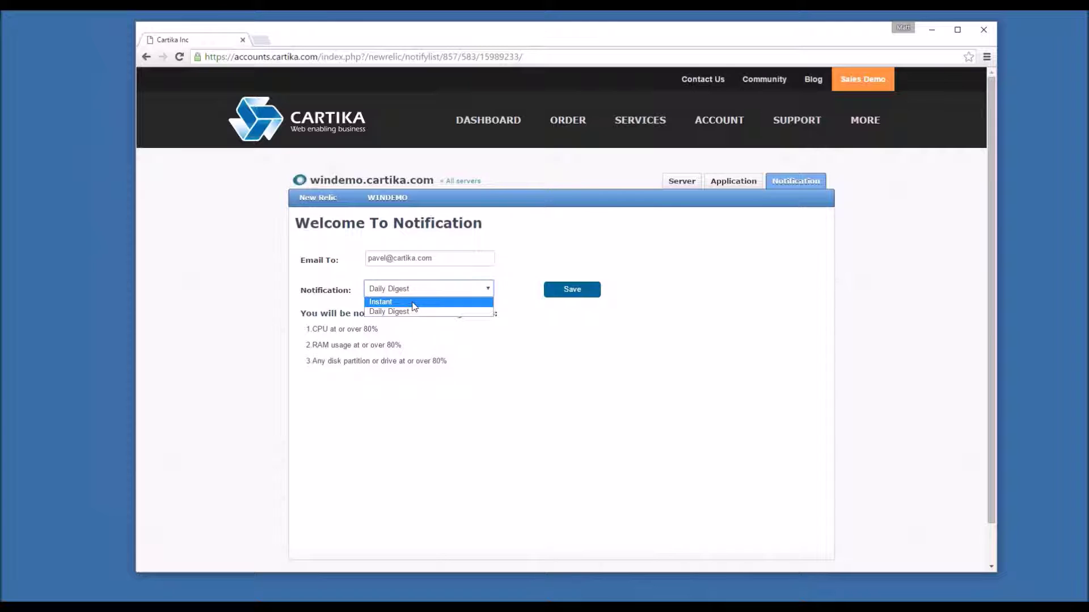
click(470, 397)
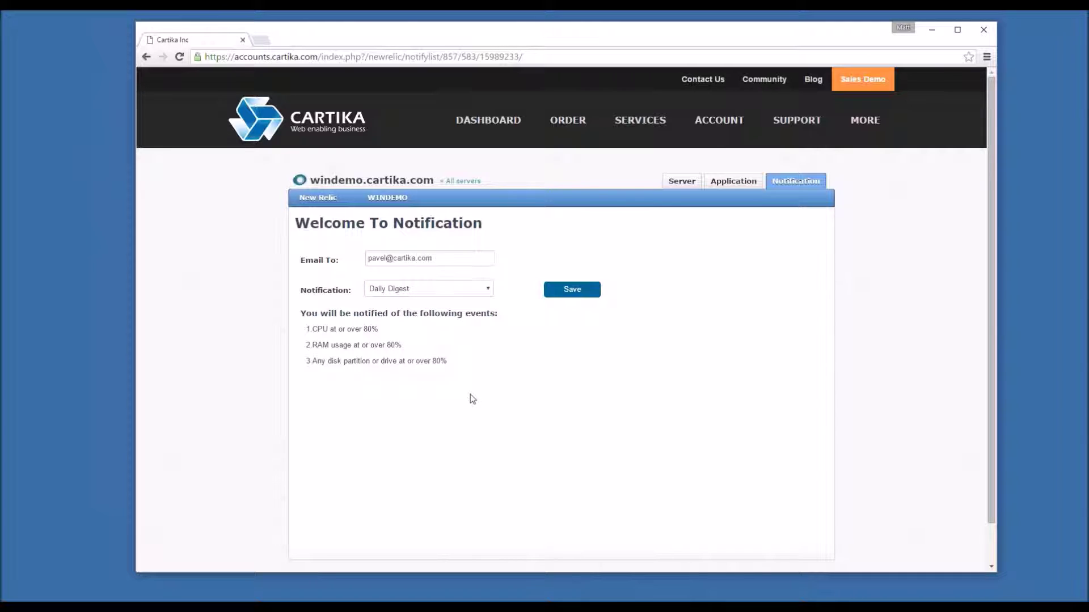
Return to the server list, open the details of windemo.cartika.com, check its IP addresses and reveal its root password.
click(469, 181)
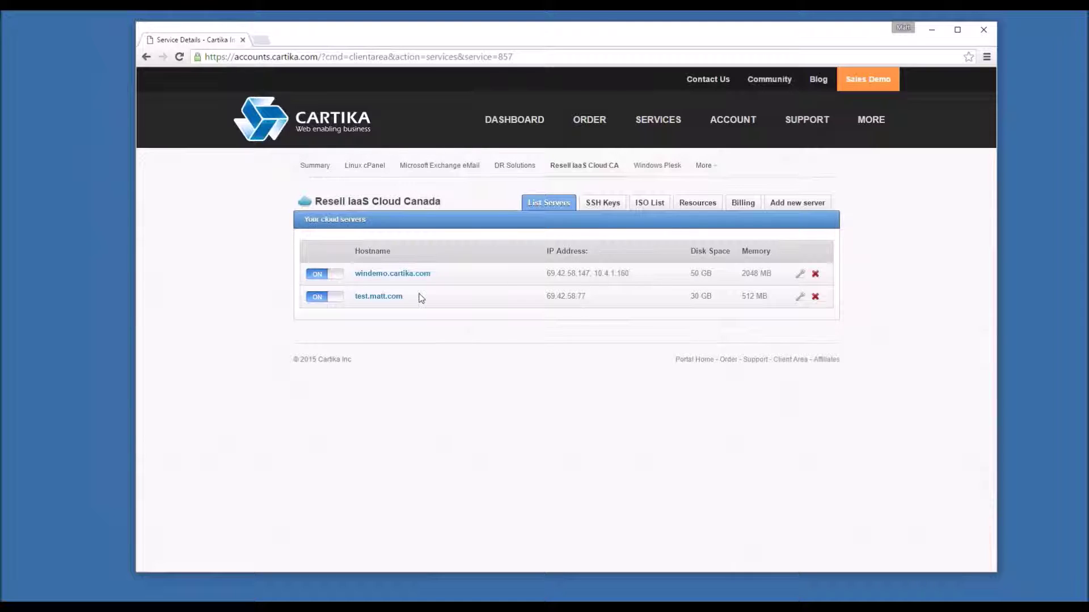
click(412, 274)
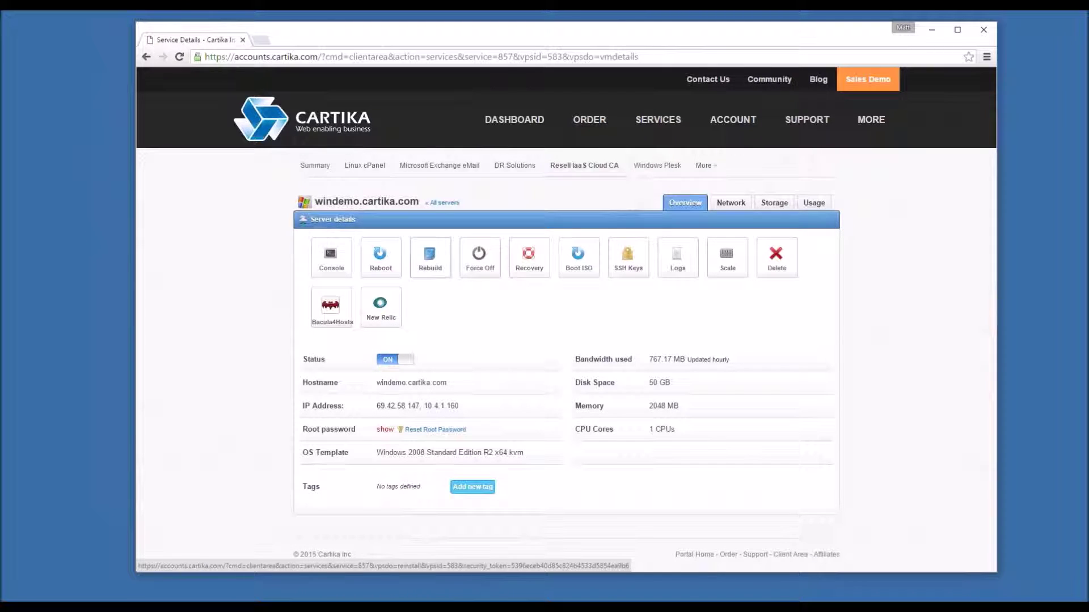
drag(420, 406, 372, 410)
click(386, 430)
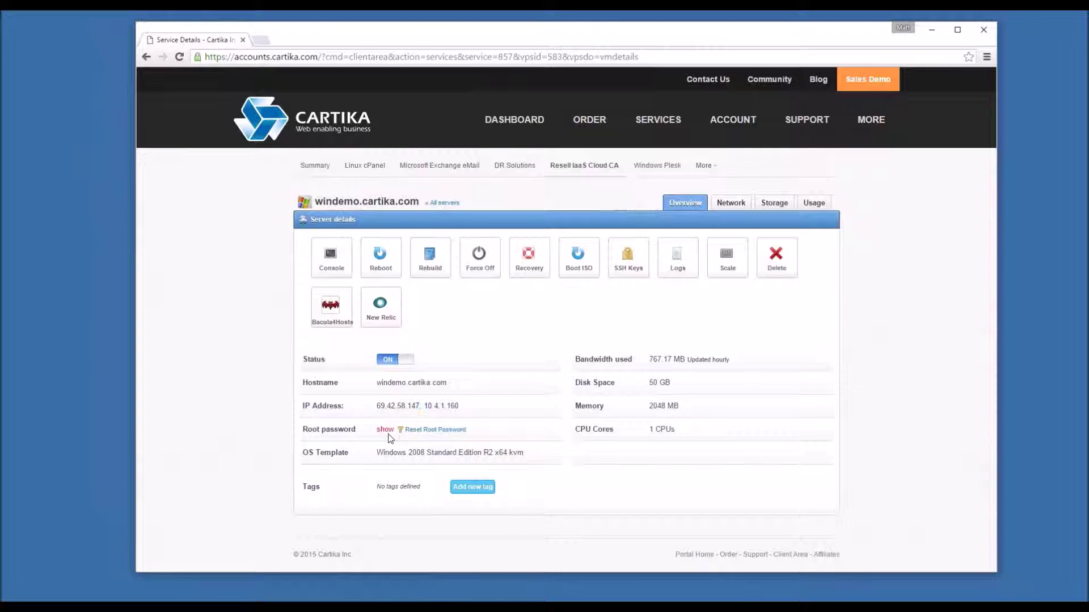
click(522, 316)
Open the console of windemo.cartika.com and send Ctrl+Alt+Del to bring up the Windows logon accounts.
click(335, 266)
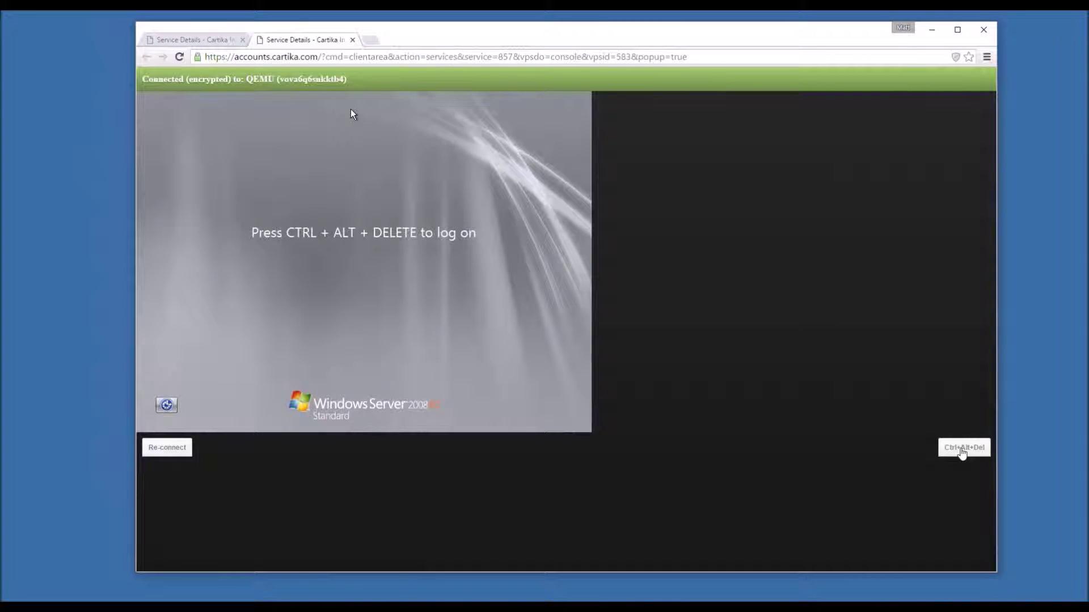
click(962, 449)
click(622, 133)
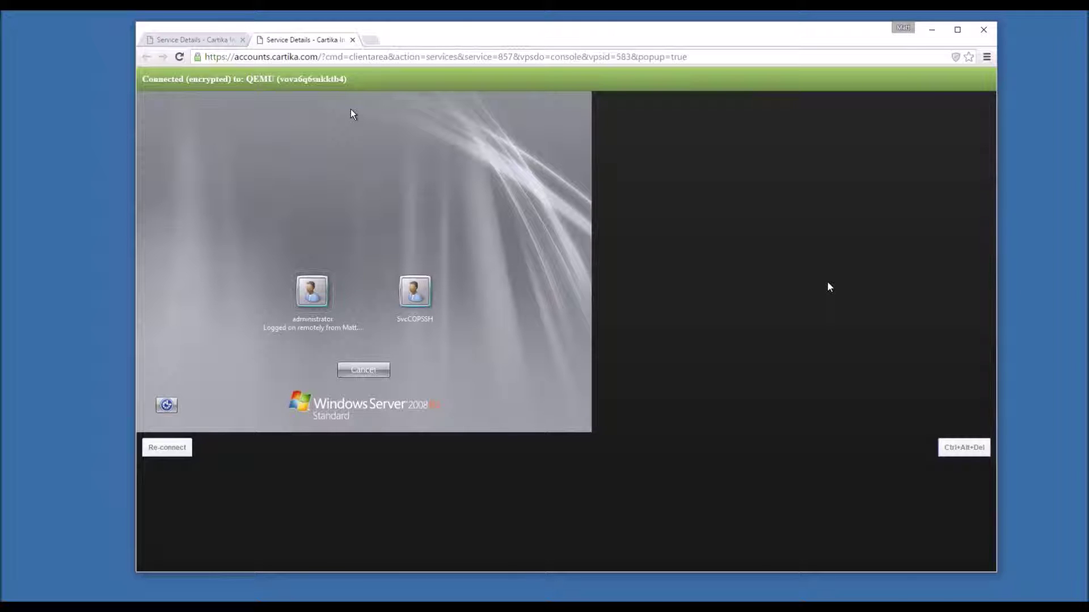
Leave the console, go back to the list of cloud servers and delete test.matt.com.
click(193, 40)
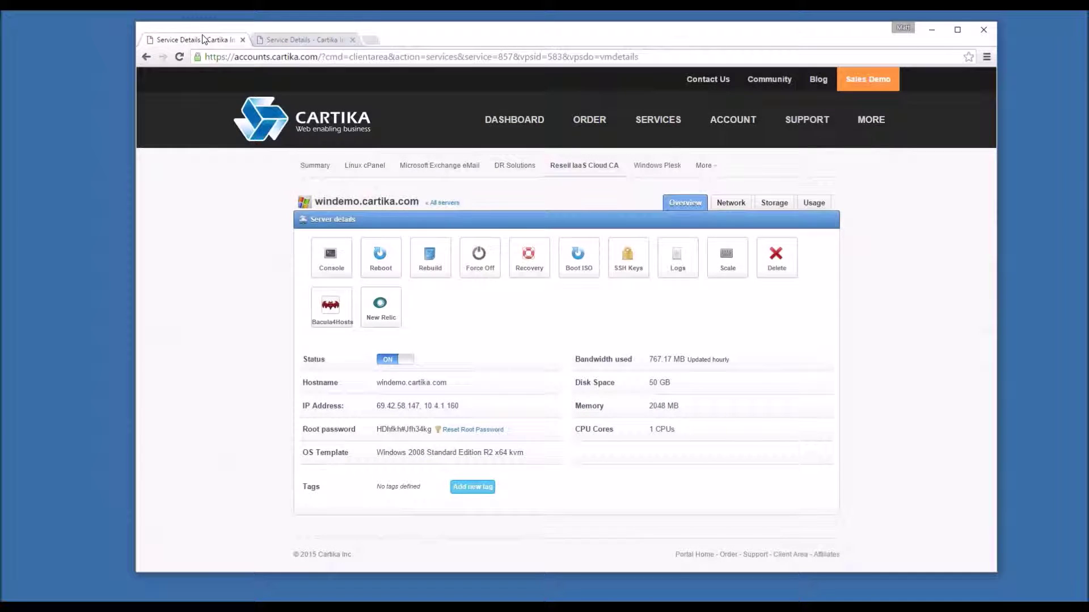
click(445, 203)
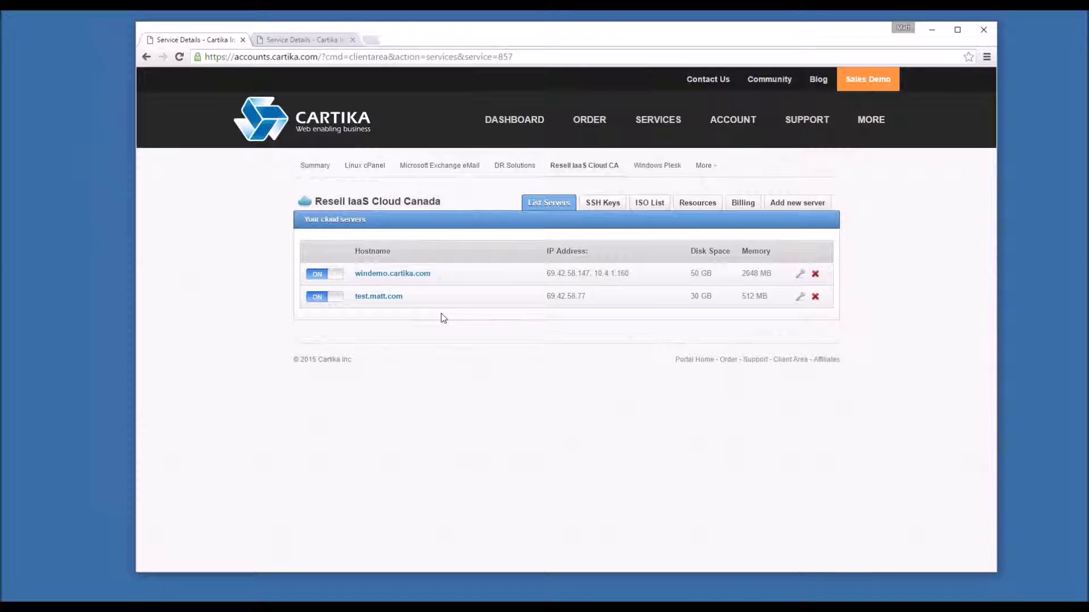
click(815, 296)
click(603, 145)
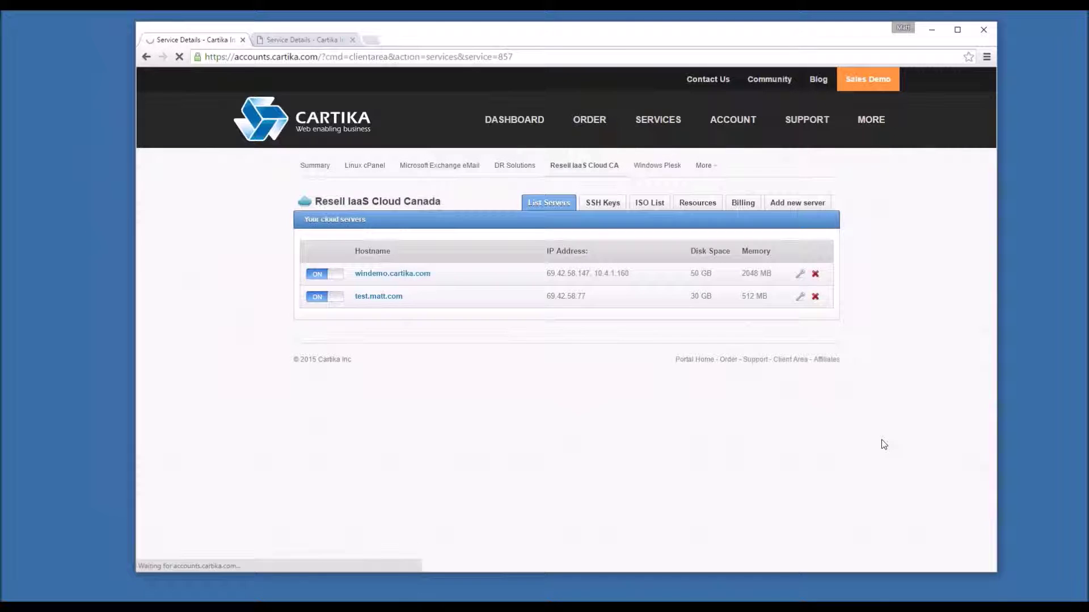